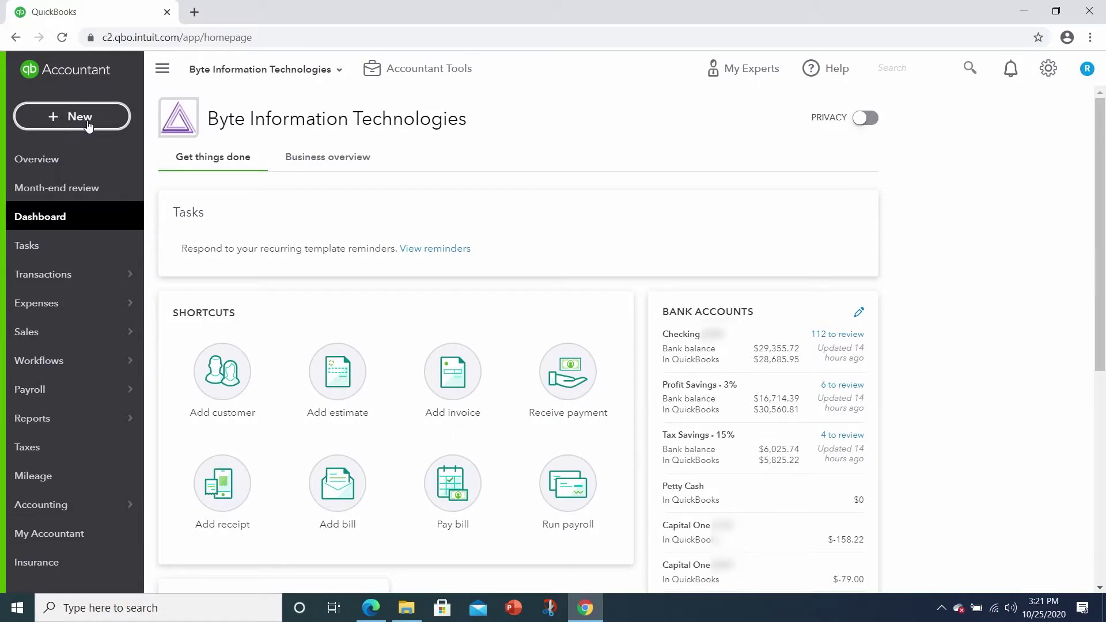
Start a Checking bank deposit with the ABLE Manufacturing West Coast and Clampett Oil payments ($750.59).
left_click(88, 124)
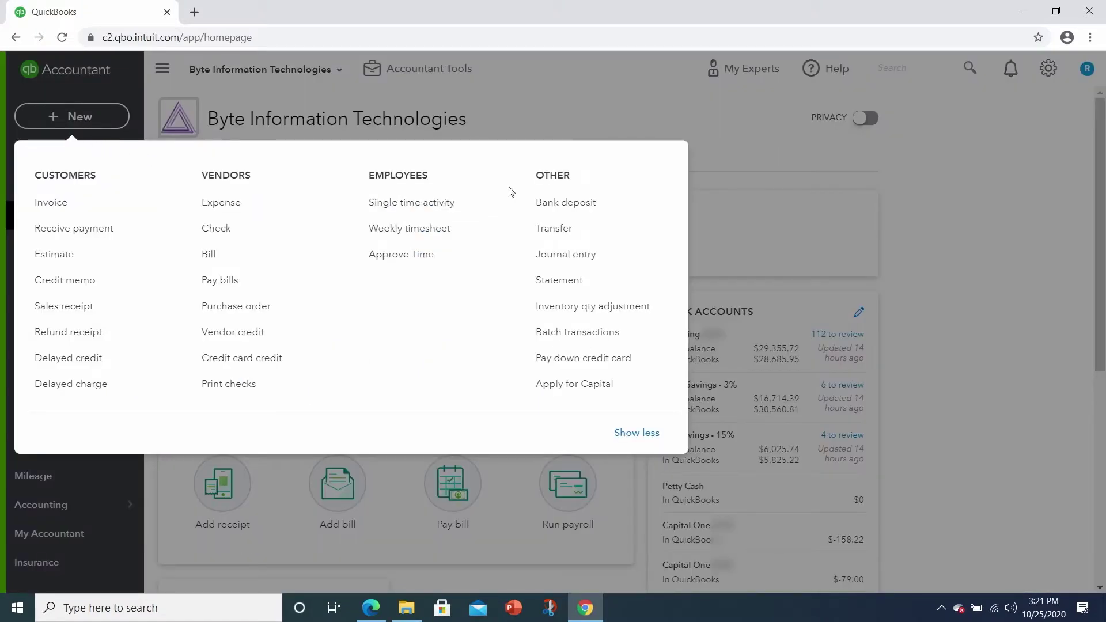
left_click(608, 207)
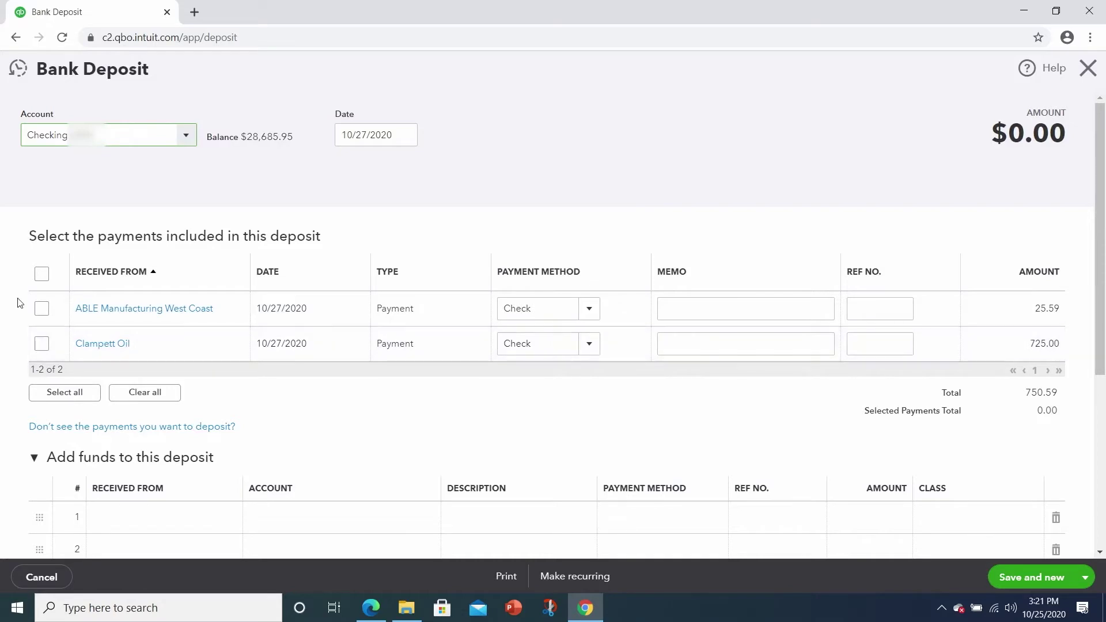
left_click(42, 310)
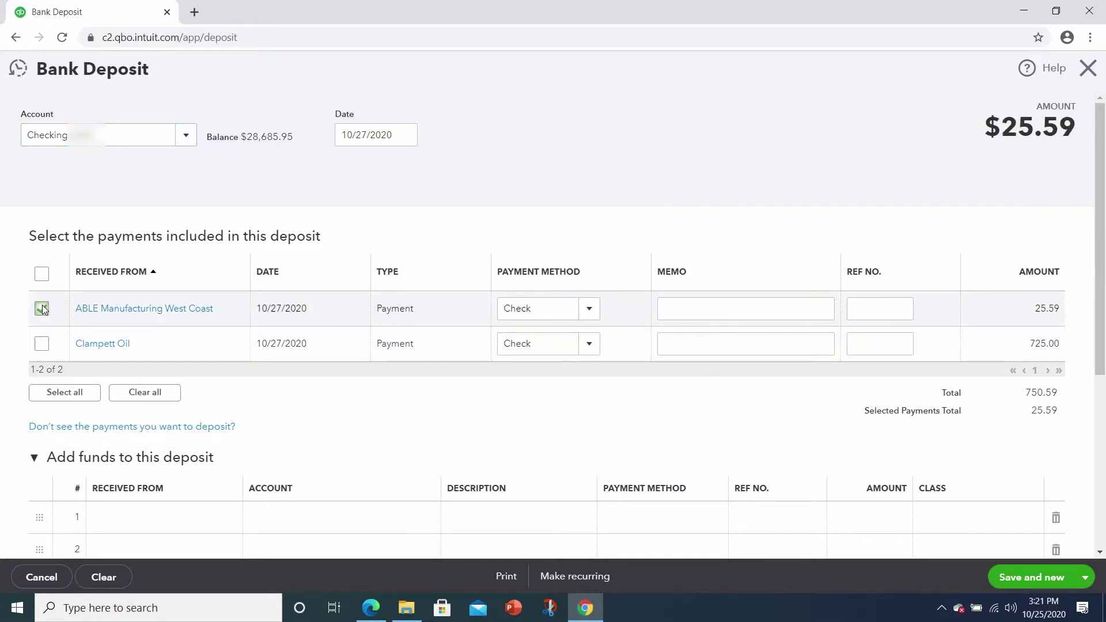
left_click(43, 346)
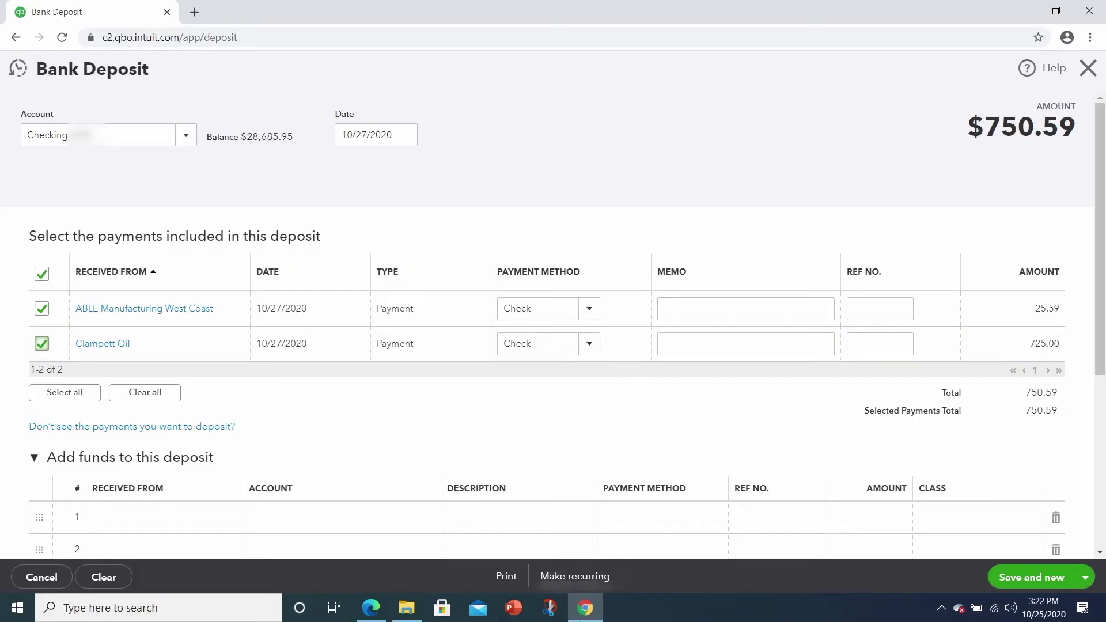
left_click(198, 523)
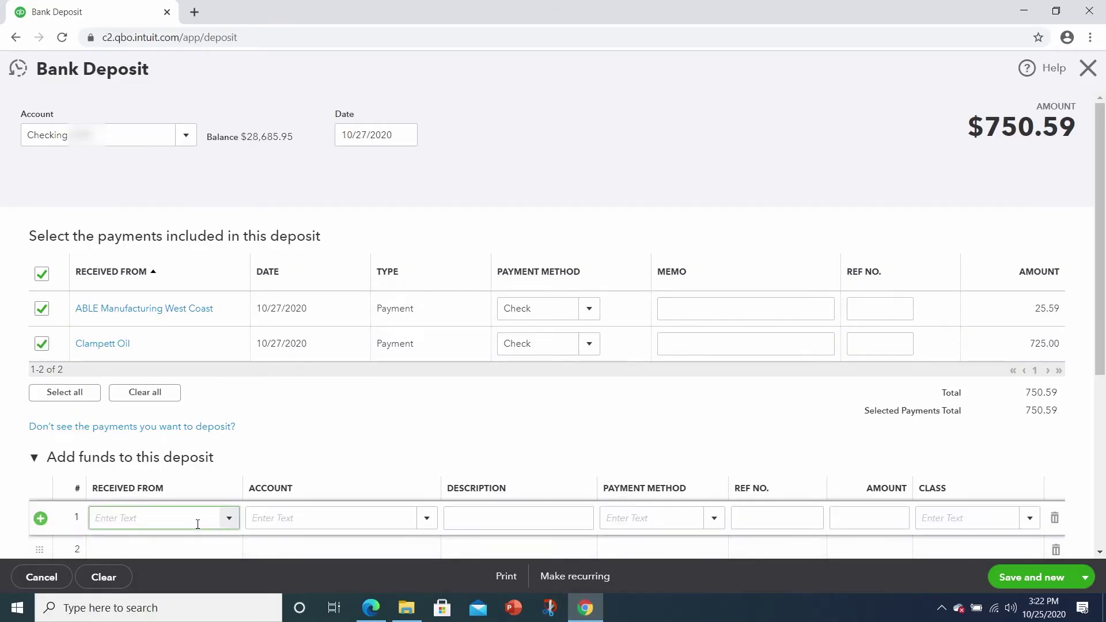
On the first funds line, set Received From to IM243 and account to Commission Income.
type("In")
key("BackSpace")
key("BackSpace")
type("m")
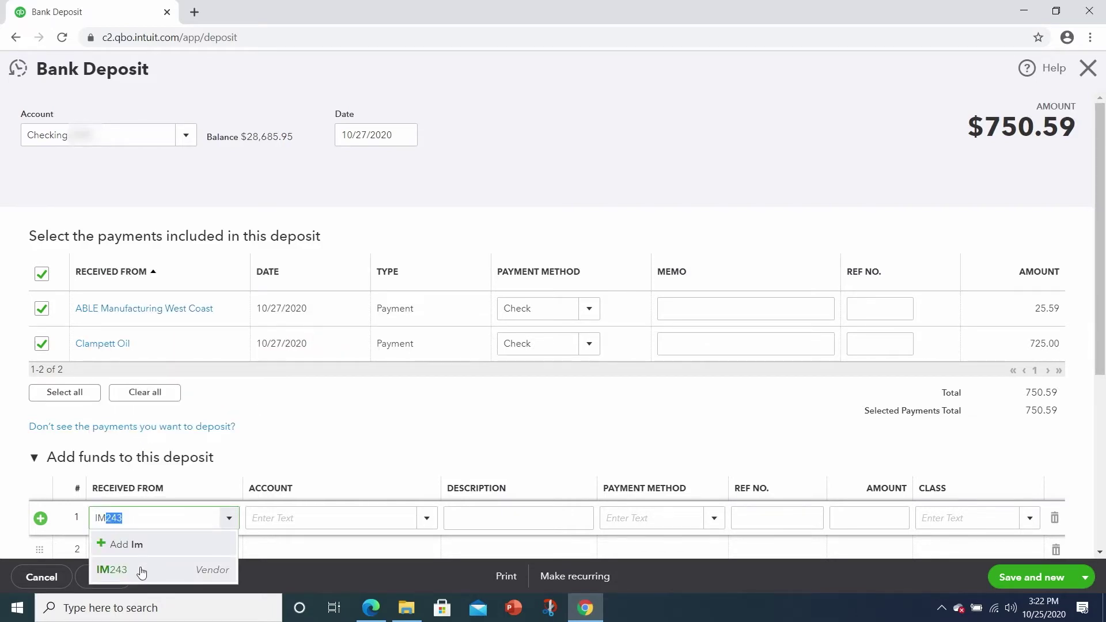
left_click(140, 568)
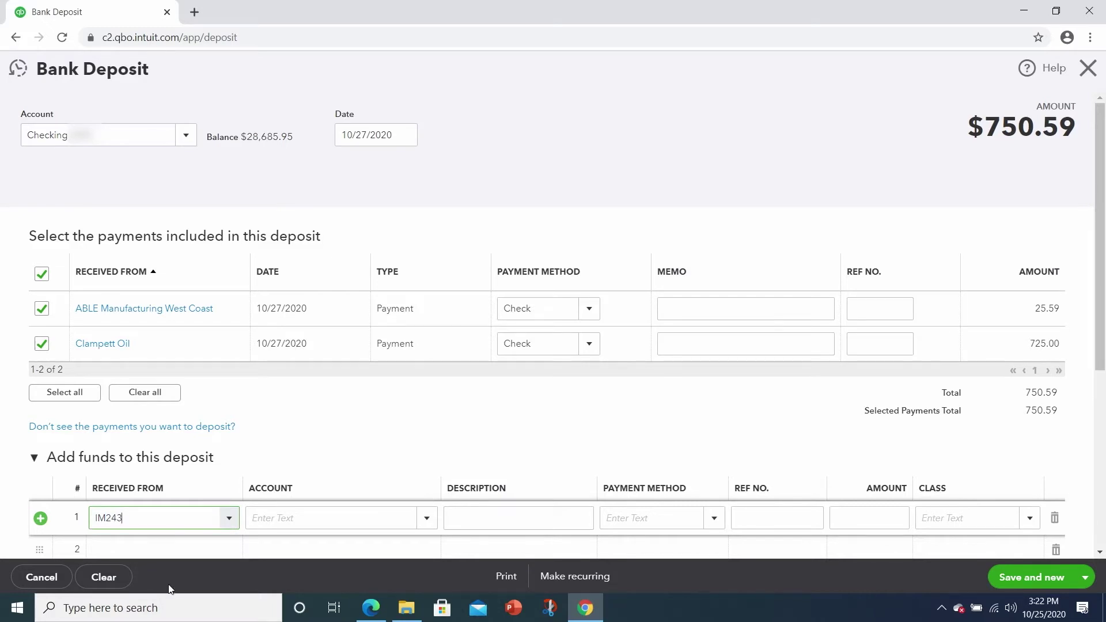
left_click(308, 521)
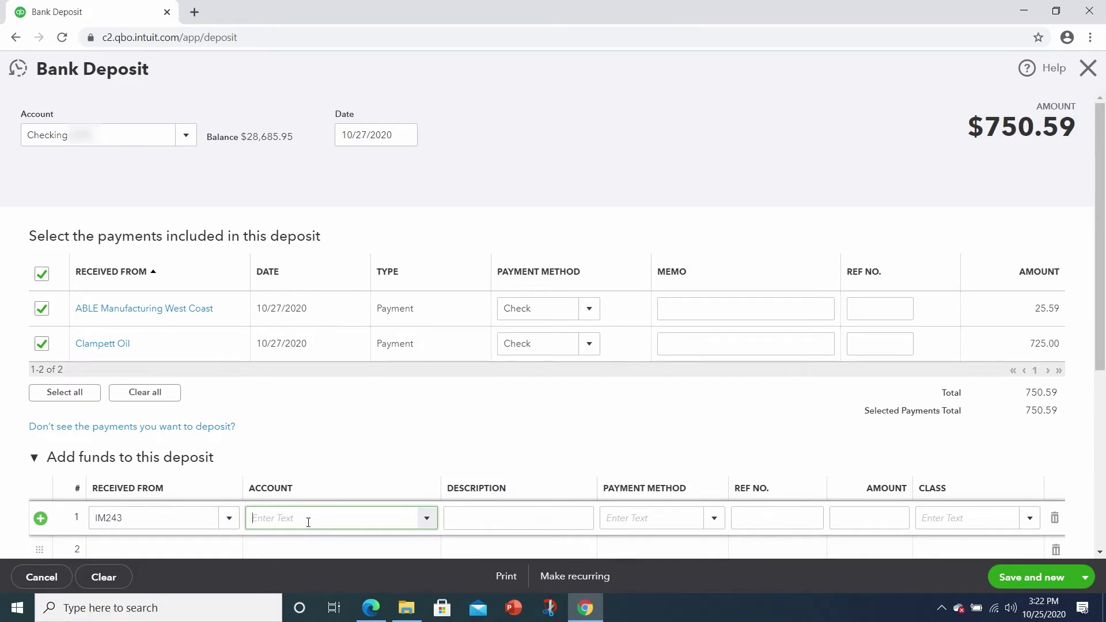
type("Commission Income")
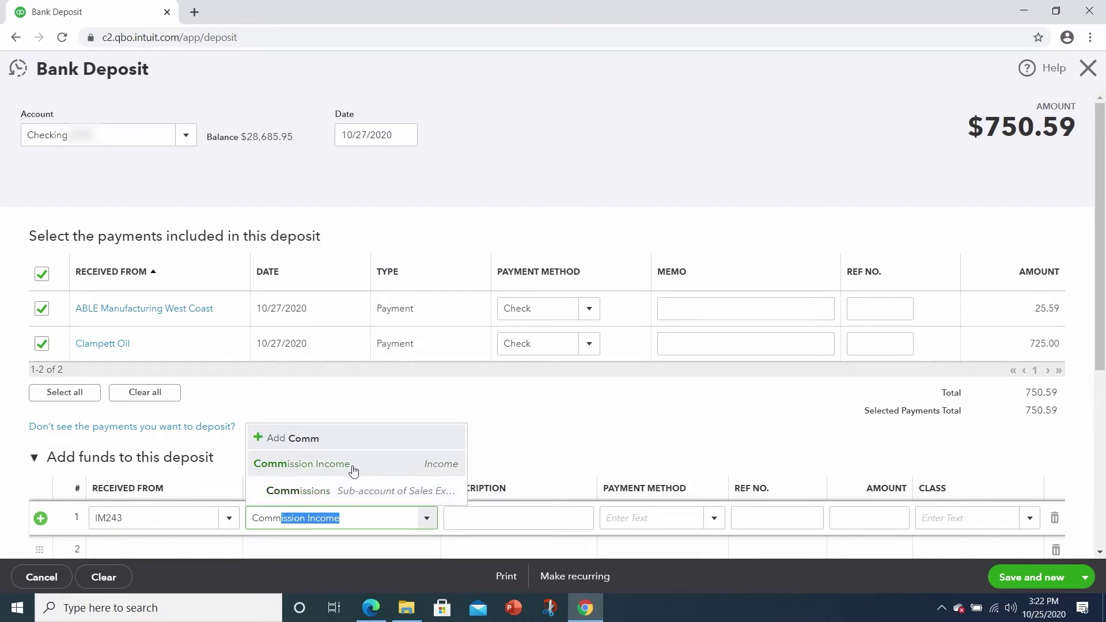
left_click(354, 472)
Give the line description 'Resale commission', payment method Check, ref no. 37593 and amount 300.00.
left_click(495, 510)
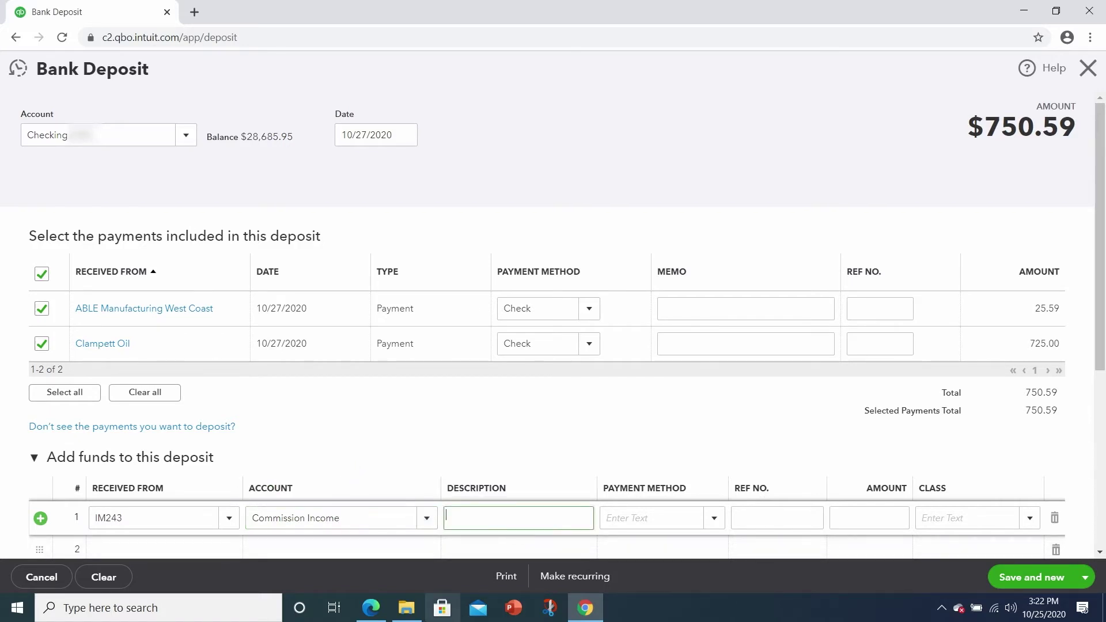
type("Resale commission")
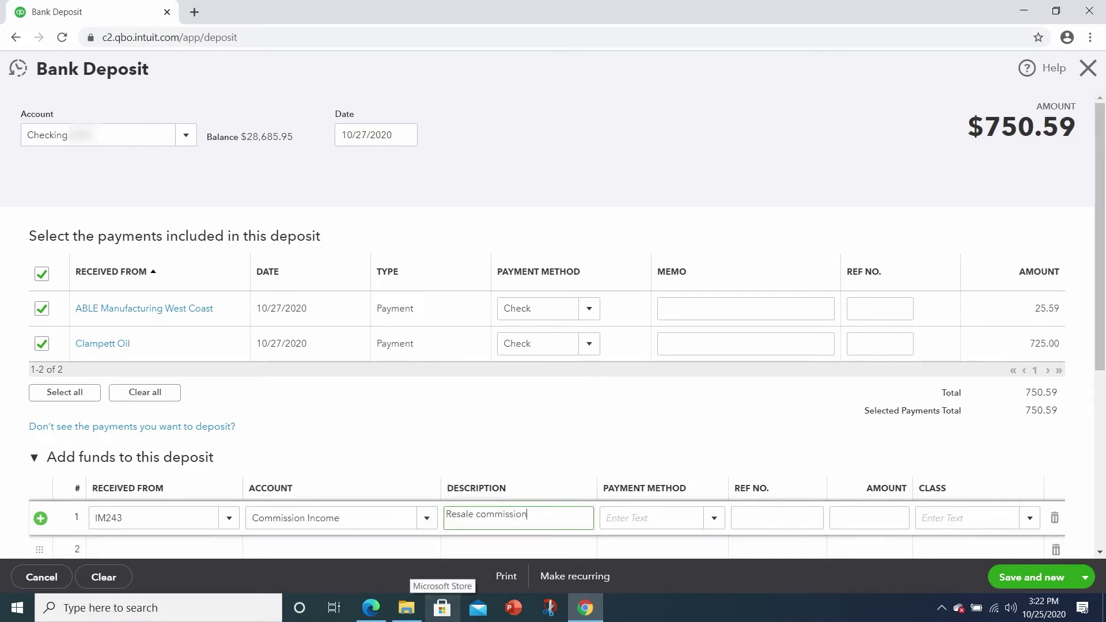
key("Tab")
type("che")
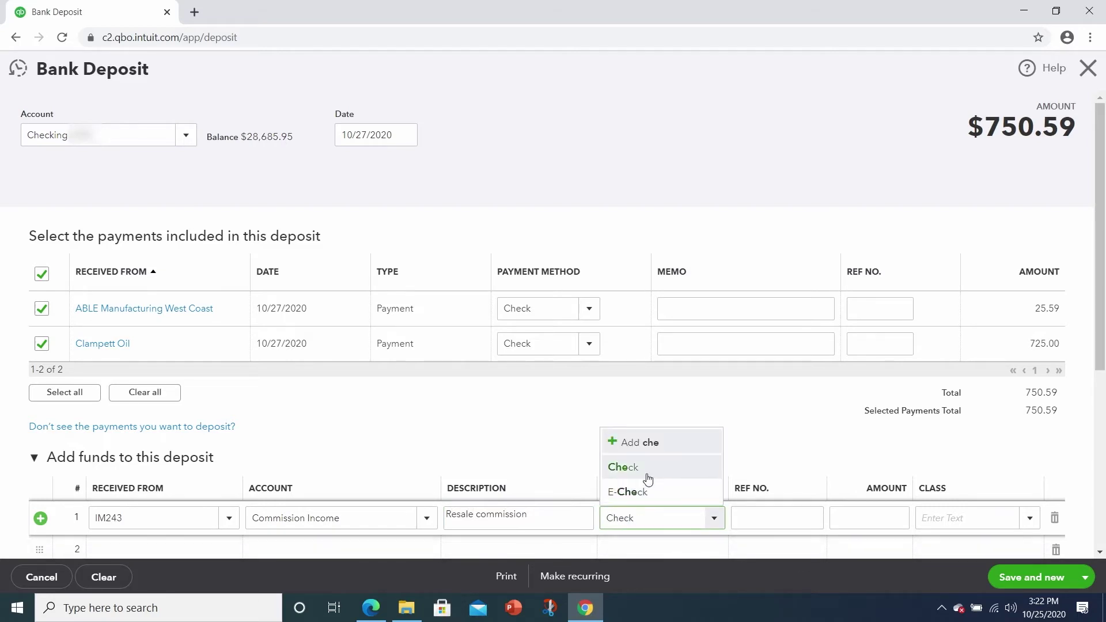
left_click(646, 469)
left_click(791, 521)
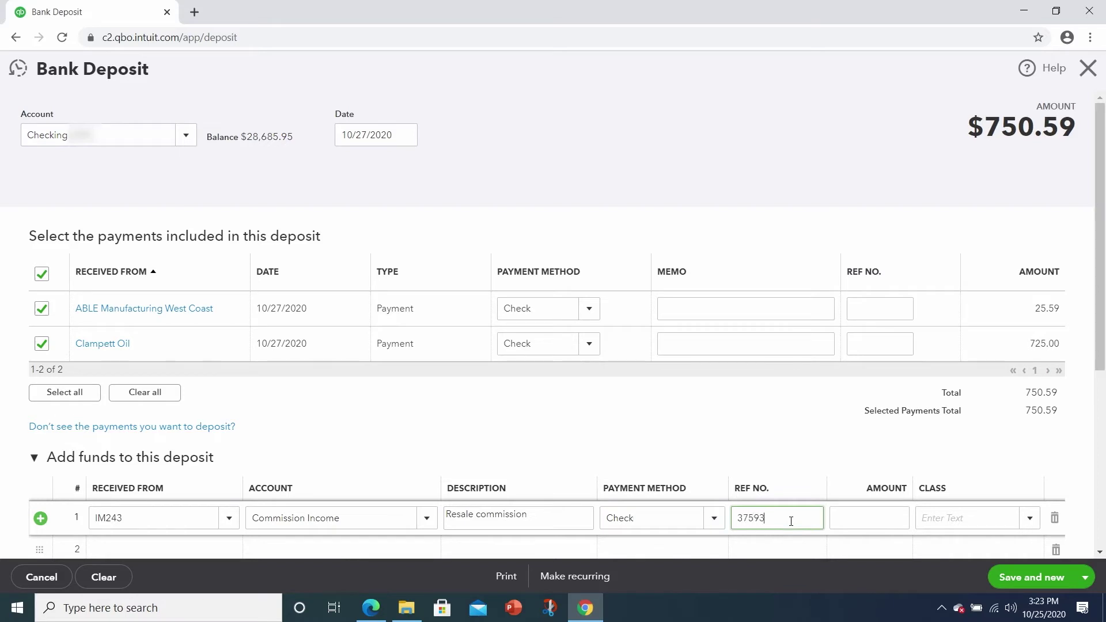
type("37593")
key("Tab")
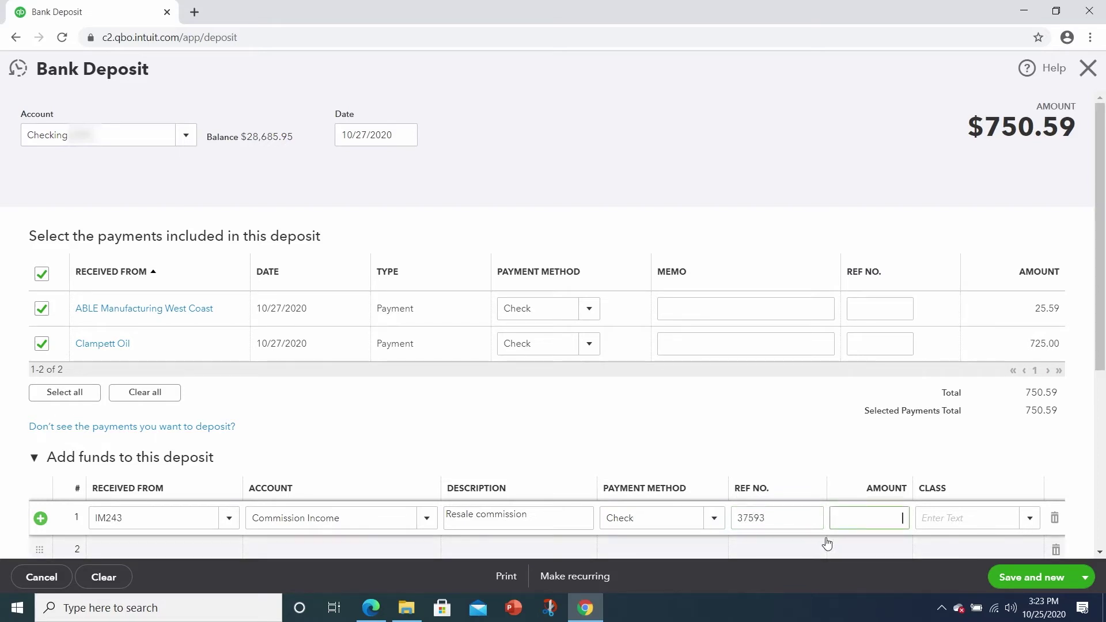
type("300.00")
key("Tab")
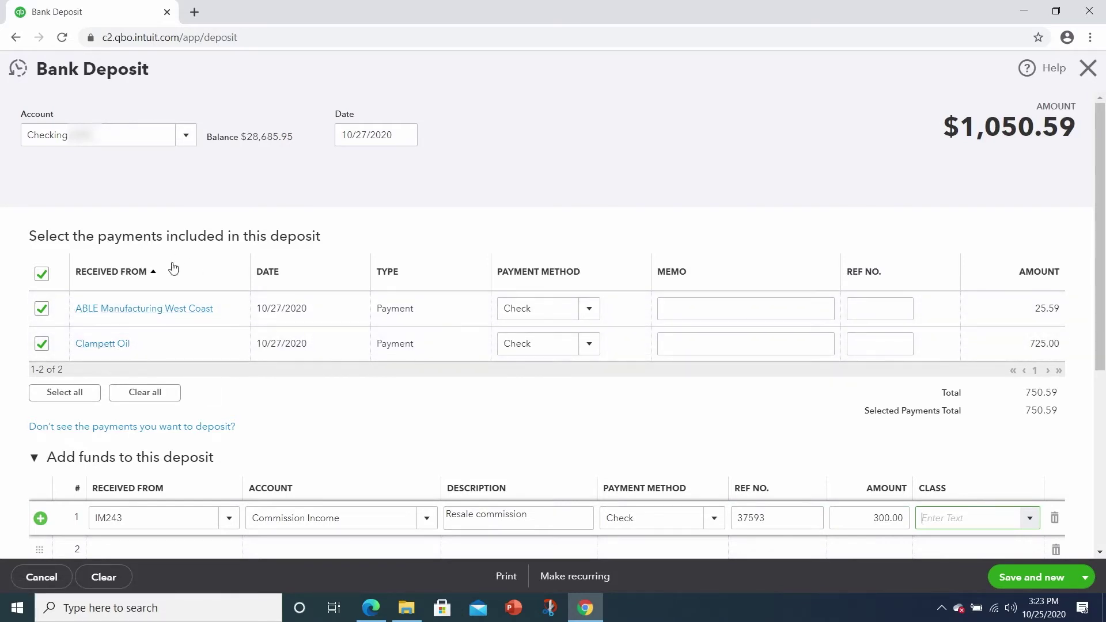
scroll(357, 484, "down", 1)
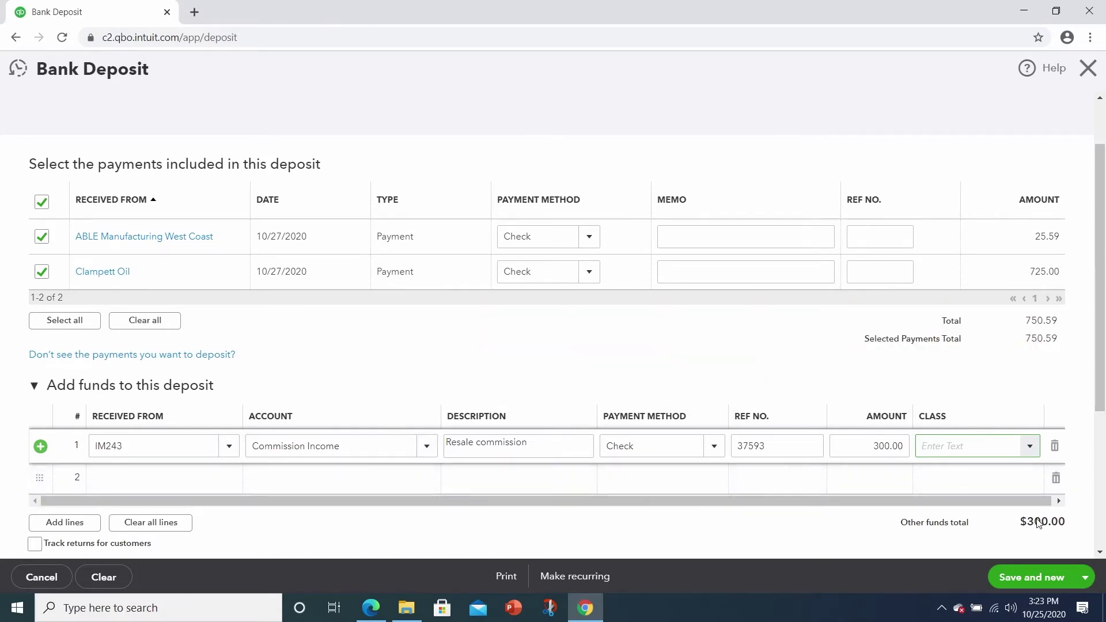
scroll(1057, 527, "up", 1)
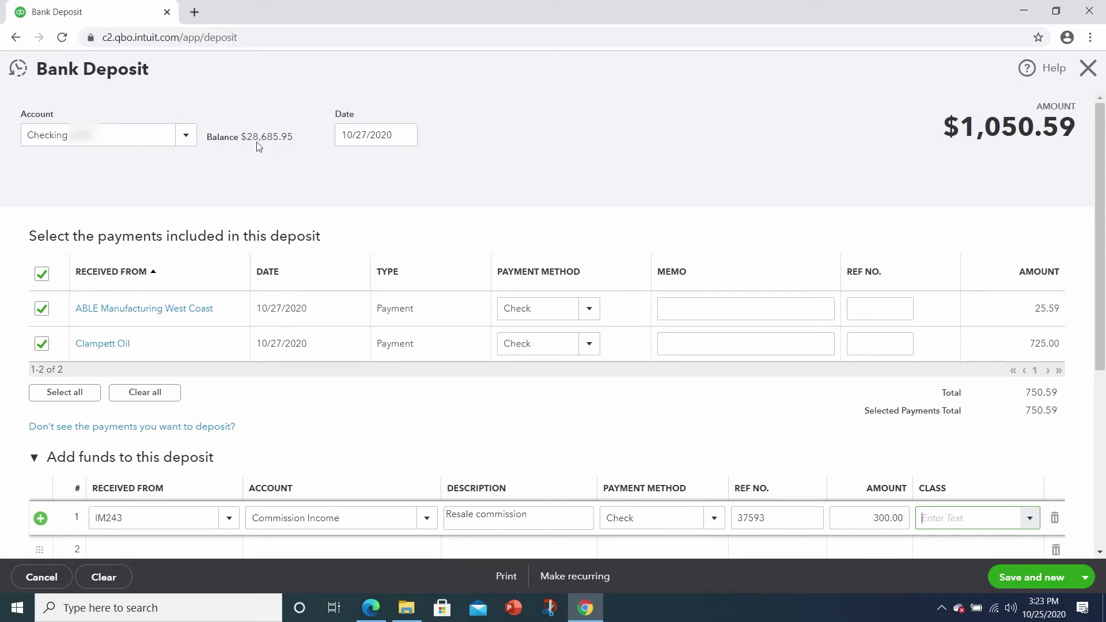
Keep Checking as the deposit account and save and close the $1,050.59 deposit.
left_click(185, 136)
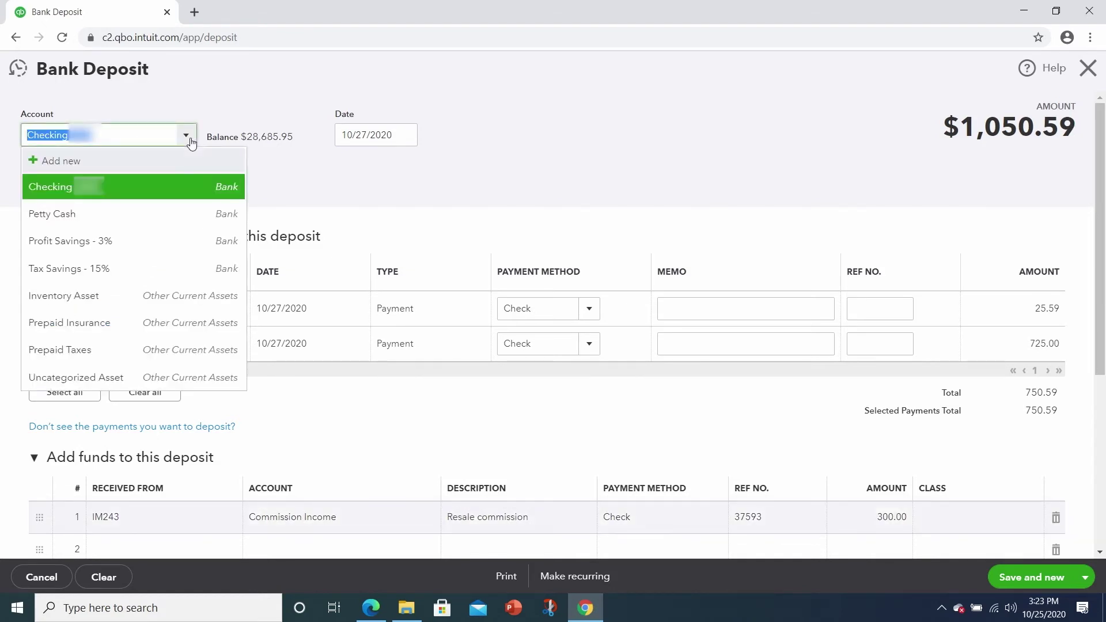
left_click(168, 188)
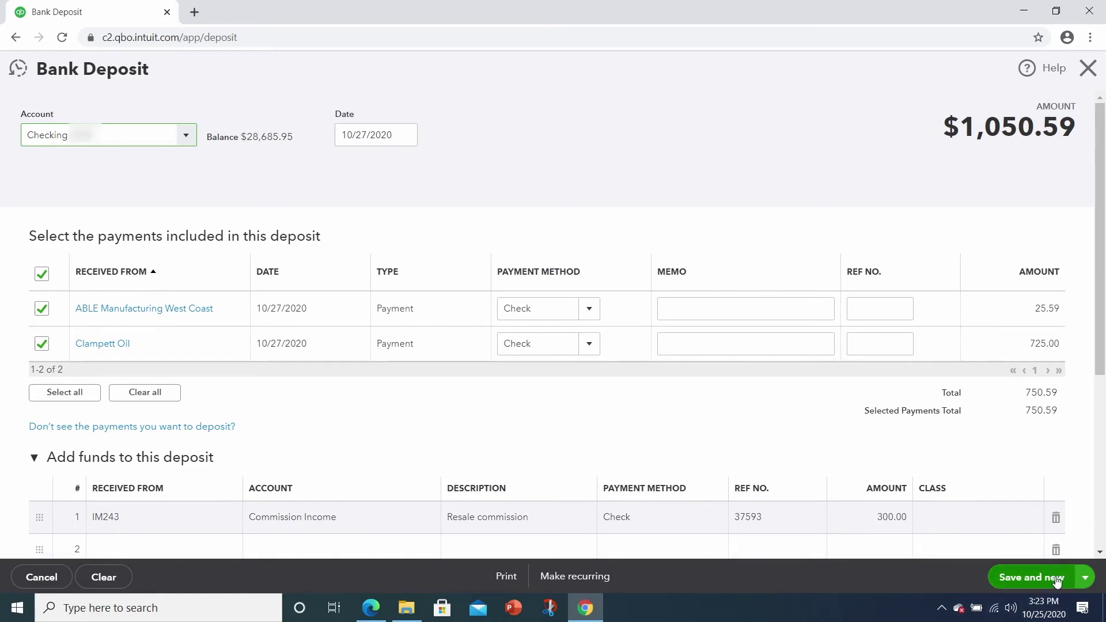
left_click(1085, 577)
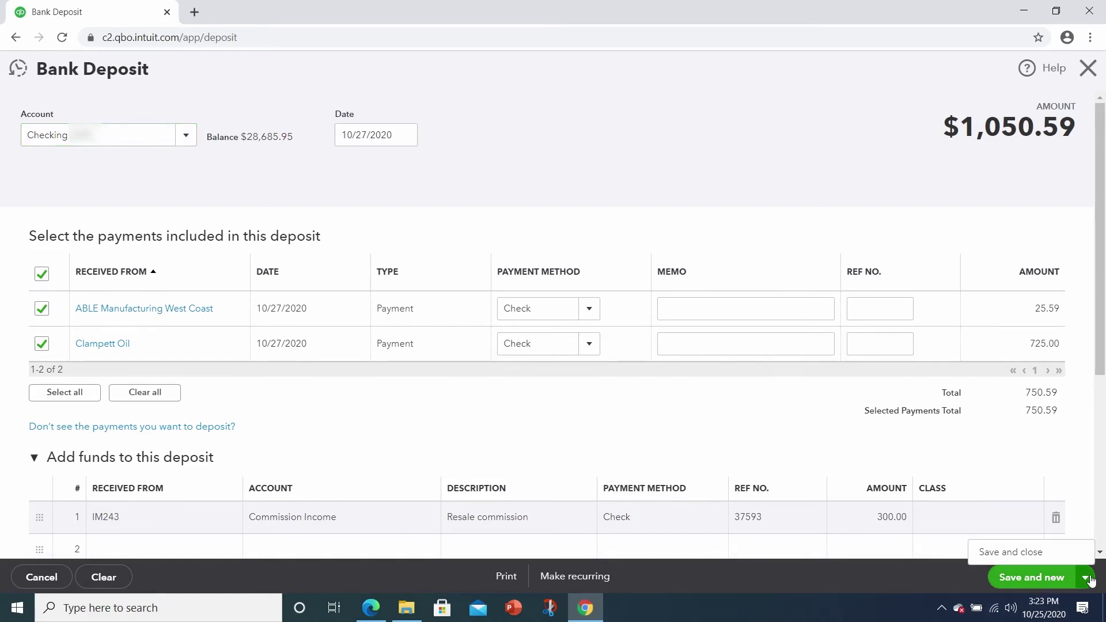
left_click(1005, 553)
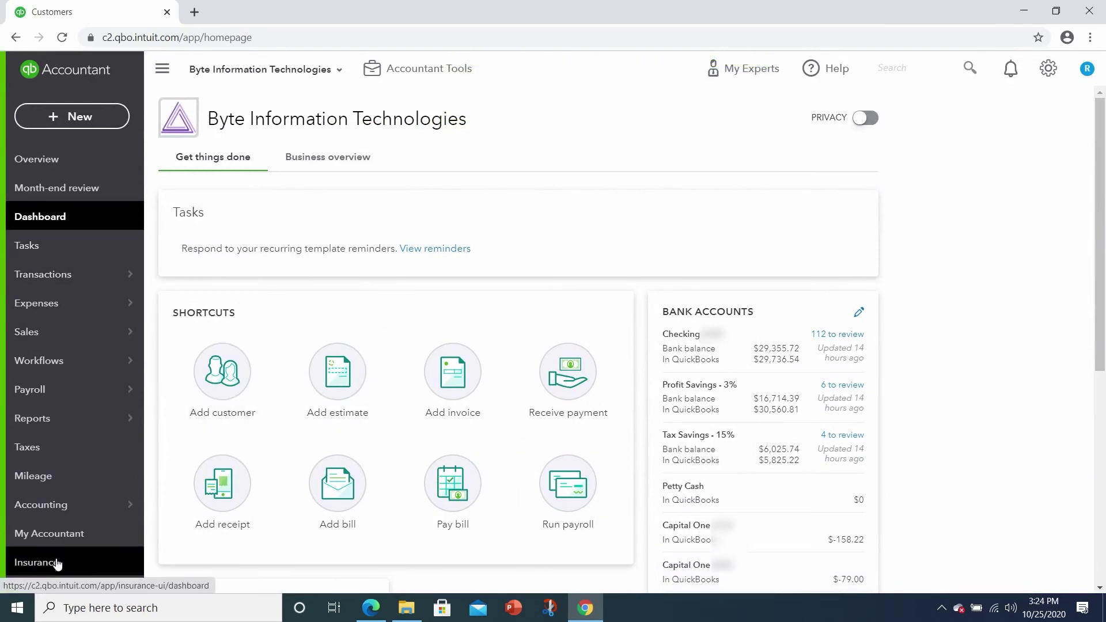
Open the Checking account register from the Chart of Accounts.
mouse_move(78, 510)
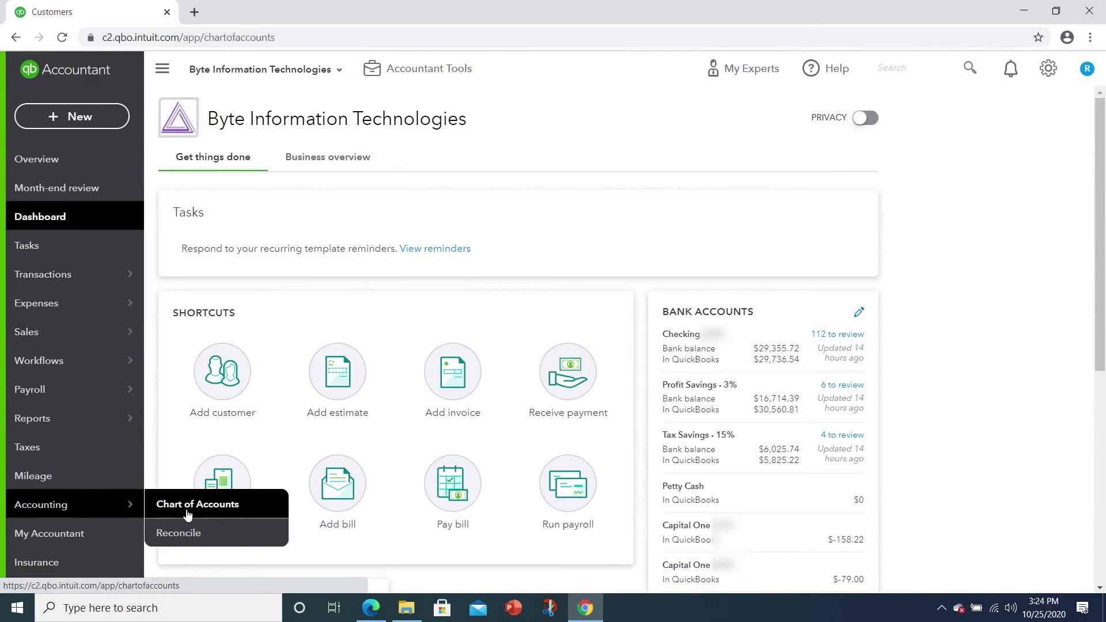
left_click(212, 511)
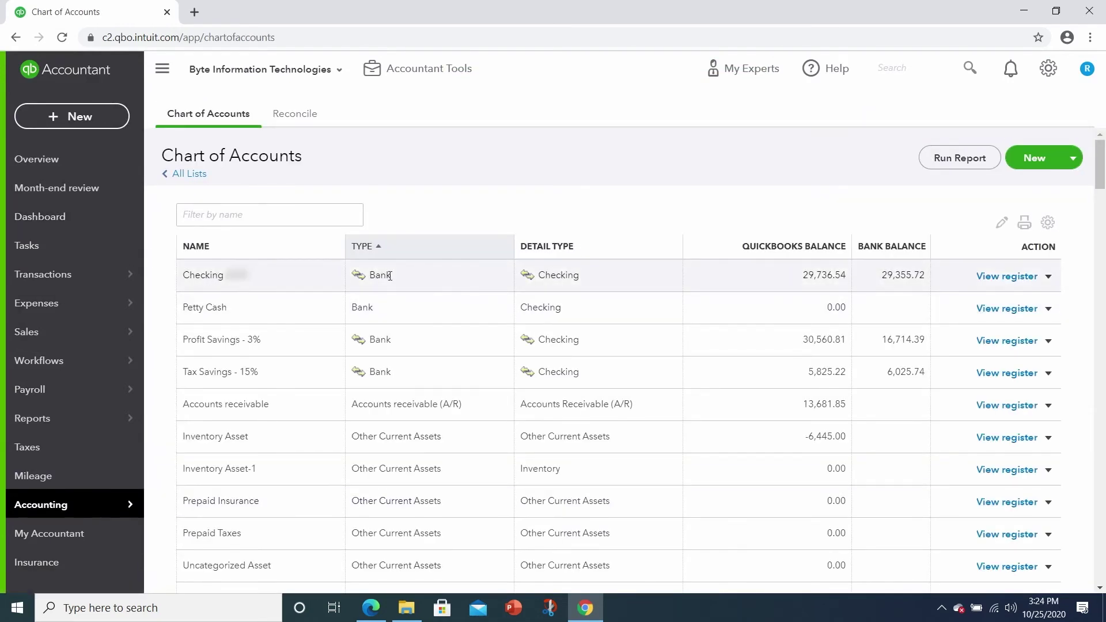
left_click(1014, 278)
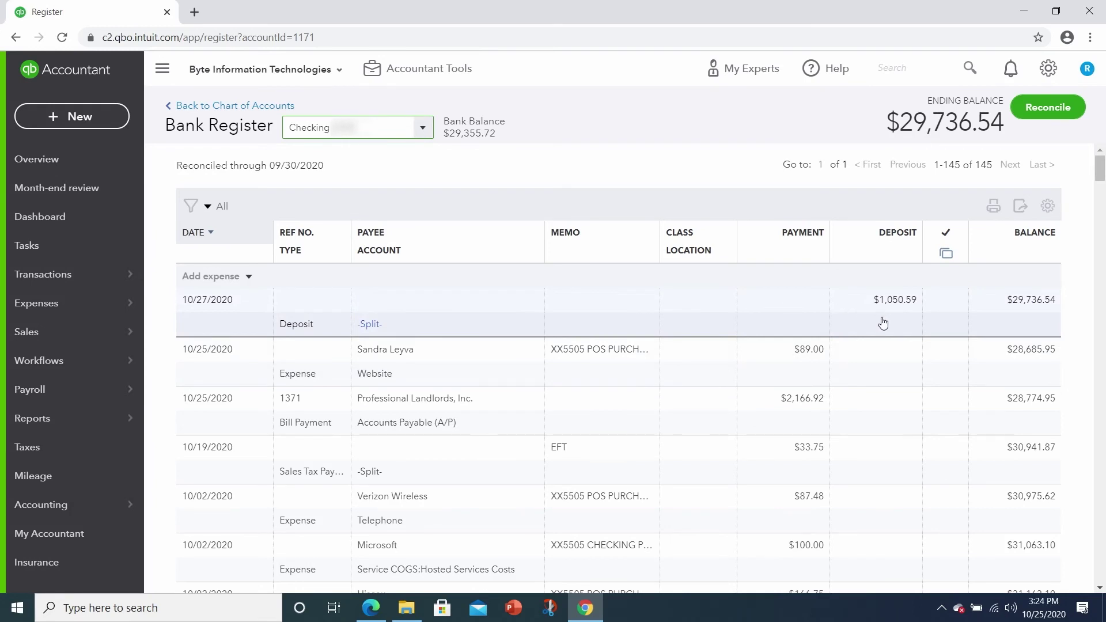
Open the 10/27/2020 $1,050.59 deposit row in the Checking register for editing.
left_click(330, 330)
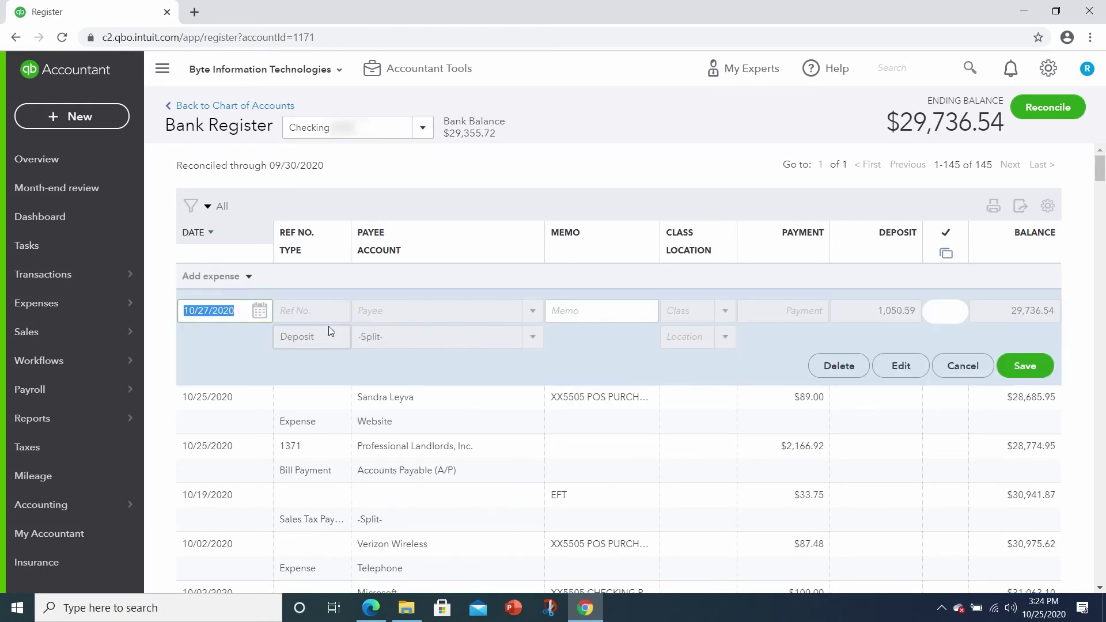